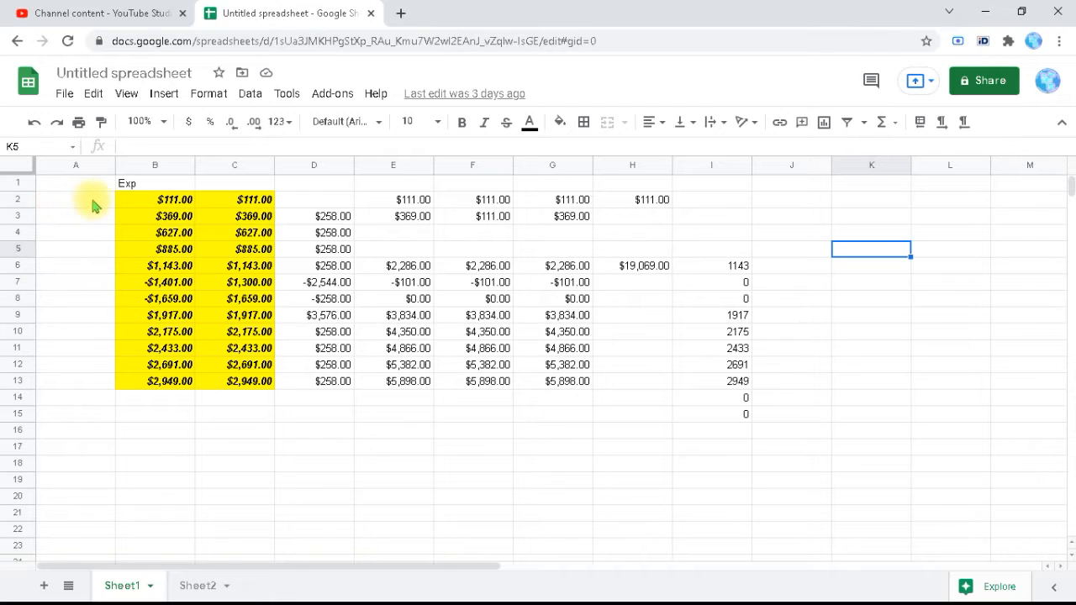
- Auto-fit column B to its contents and try the same auto-fit on all columns of the sheet
{"action": "double_click", "coordinate": [195, 167]}
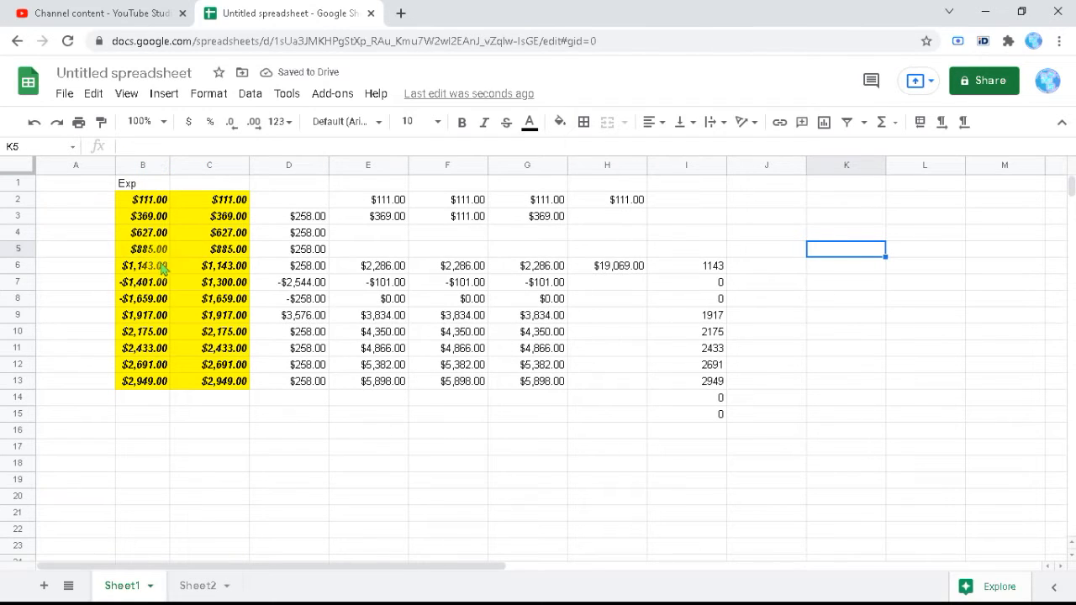
{"action": "left_click", "coordinate": [21, 168]}
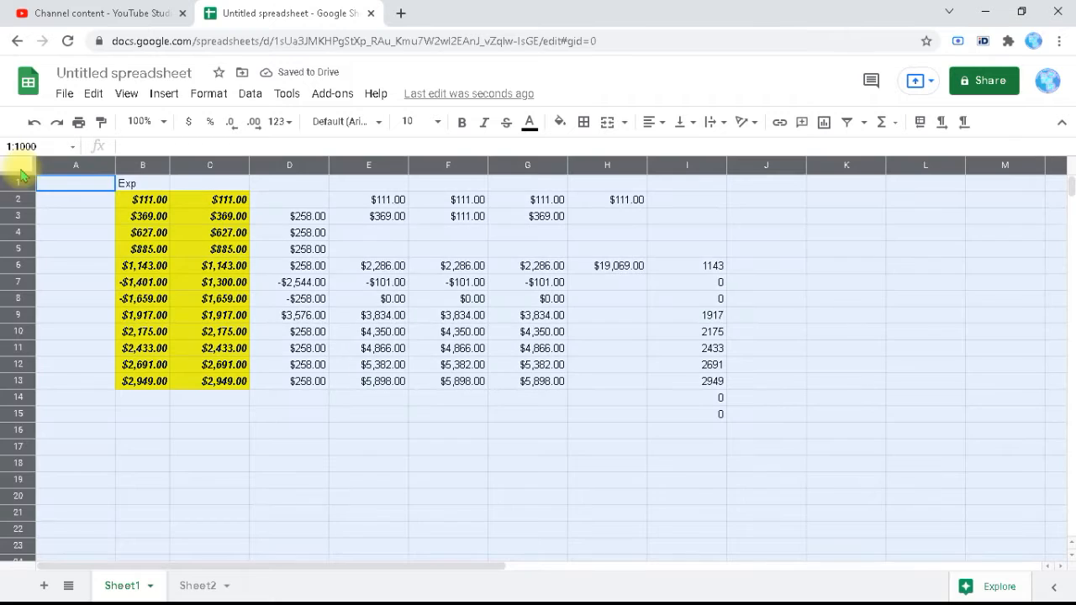
{"action": "double_click", "coordinate": [248, 168]}
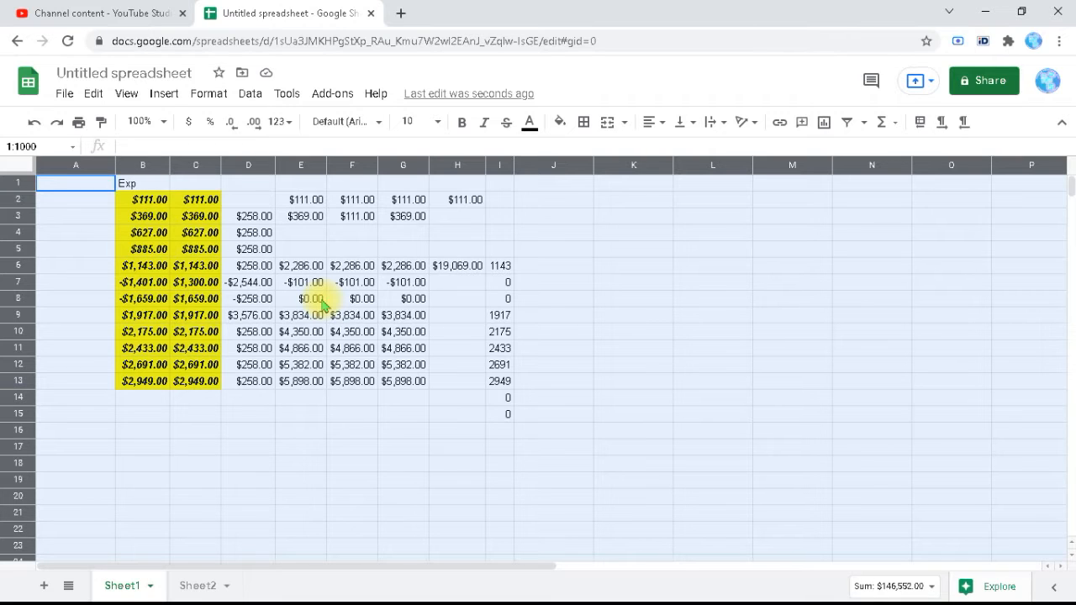
{"action": "key", "text": "ctrl+z"}
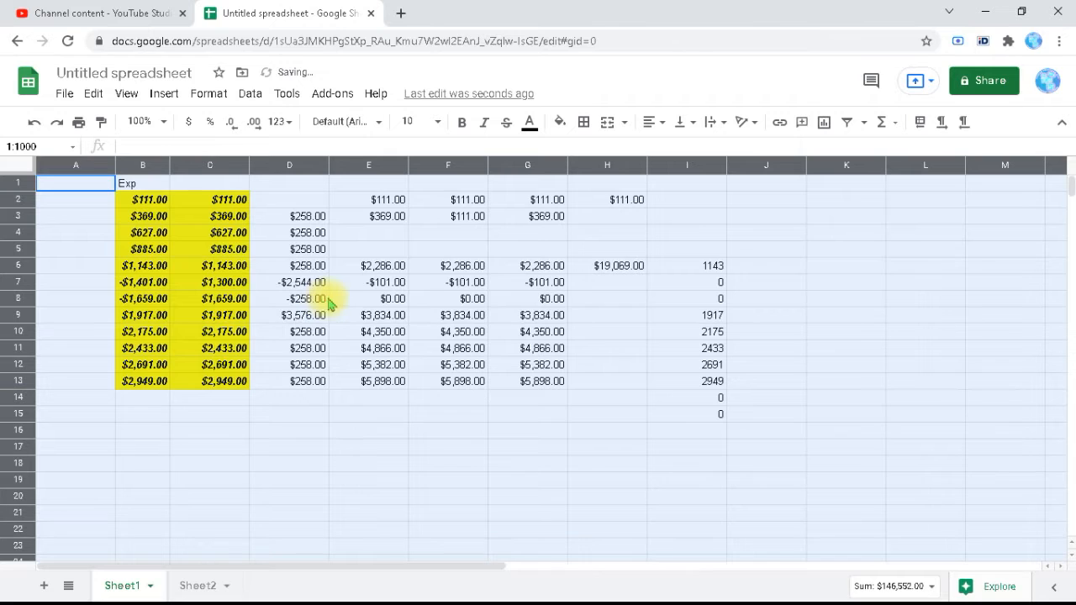
{"action": "left_click", "coordinate": [341, 435]}
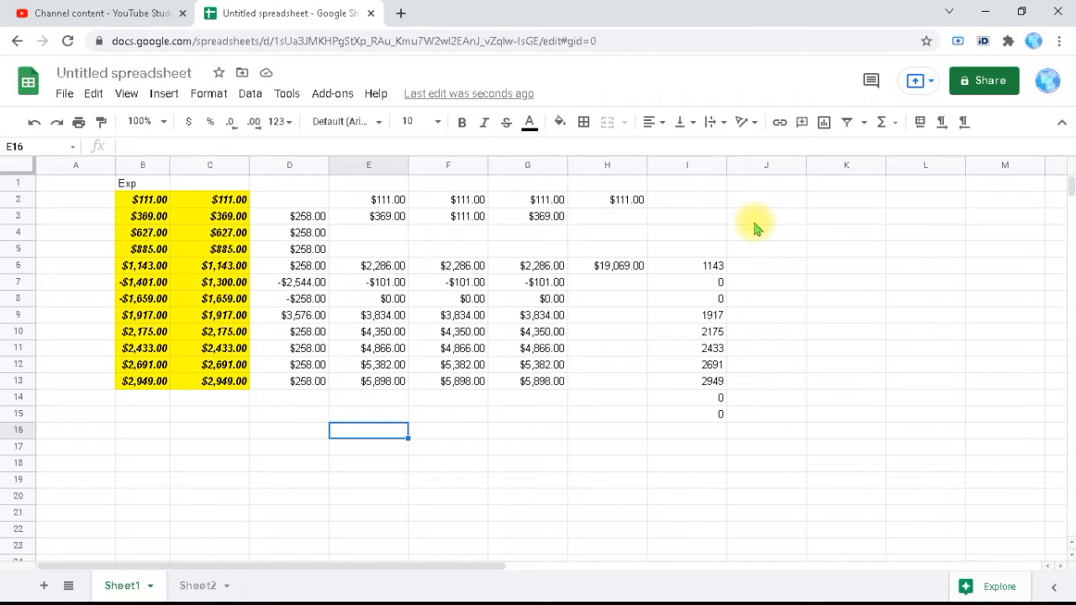
- Give all columns of the sheet one uniform width, slightly wider than column C
{"action": "left_click", "coordinate": [23, 172]}
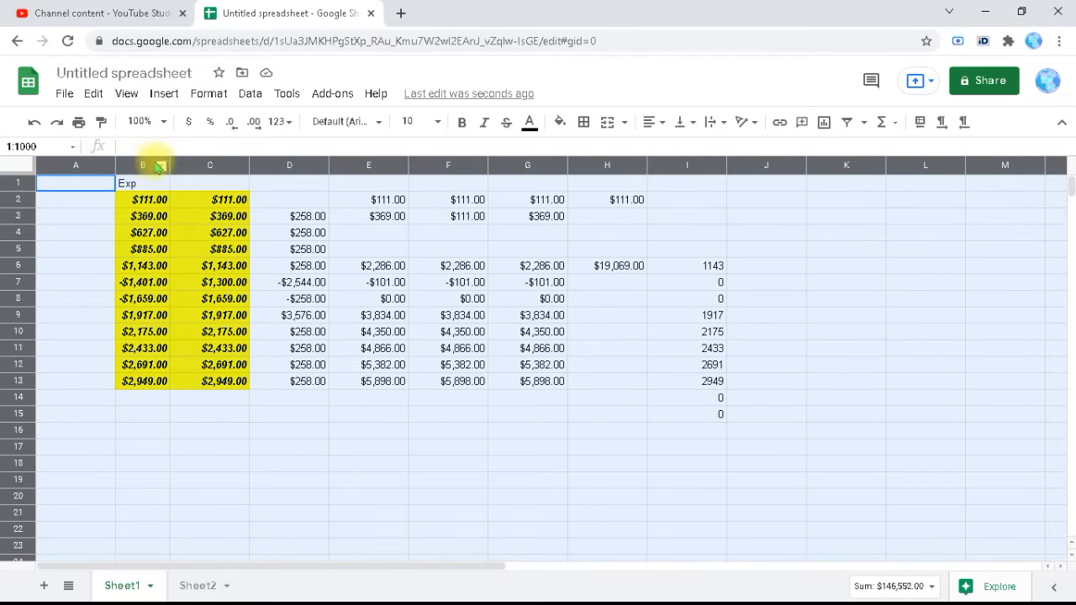
{"action": "left_click", "coordinate": [259, 163]}
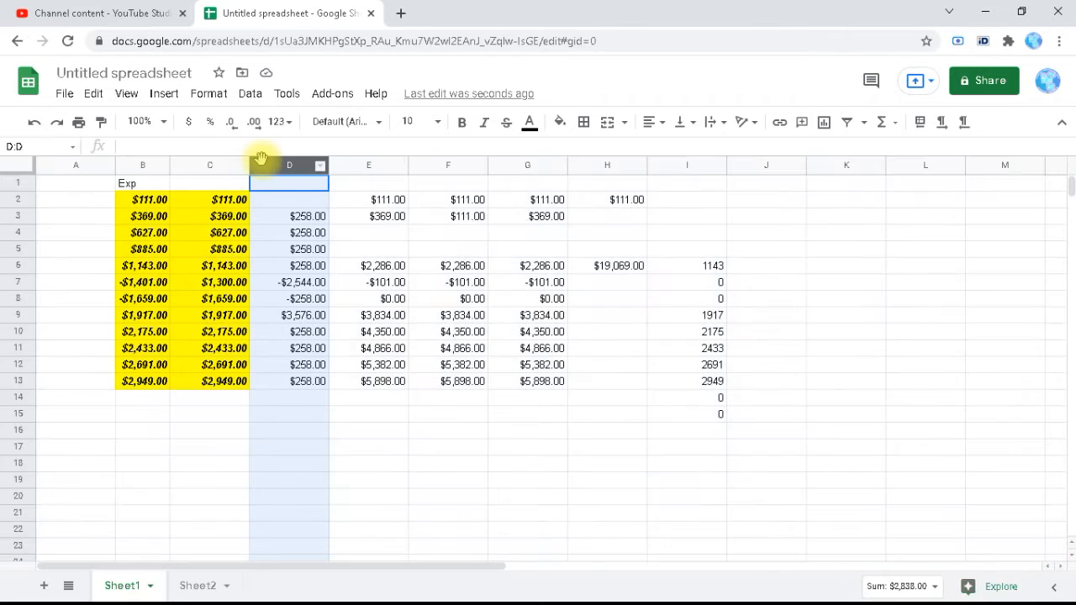
{"action": "left_click", "coordinate": [16, 166]}
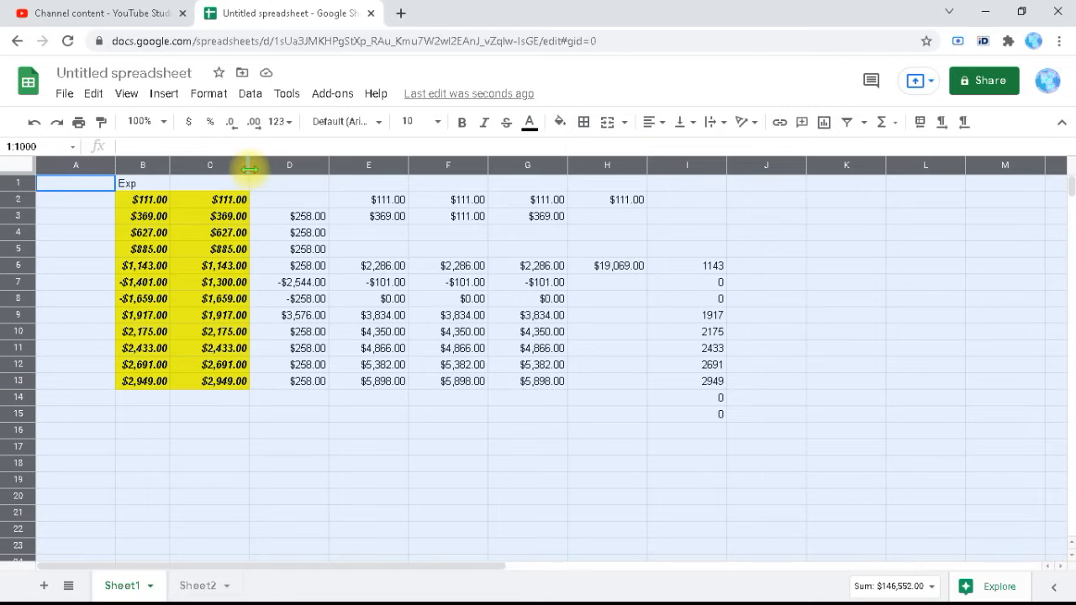
{"action": "left_click_drag", "start_coordinate": [250, 169], "coordinate": [253, 173]}
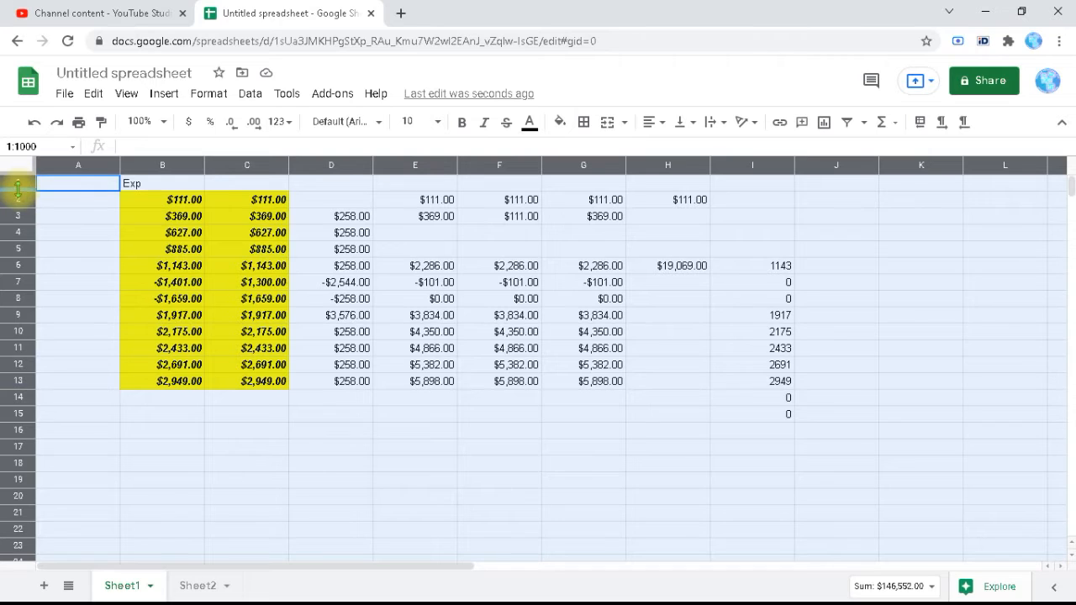
- Increase the height of all rows in the sheet by about a third
{"action": "left_click_drag", "start_coordinate": [18, 189], "coordinate": [18, 196]}
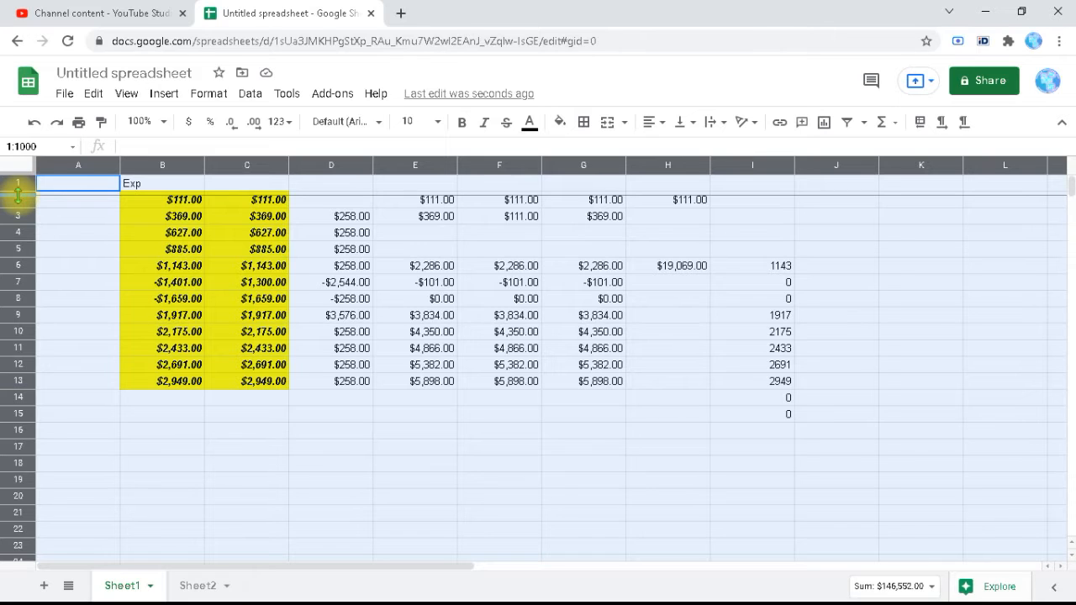
{"action": "left_click_drag", "start_coordinate": [18, 195], "coordinate": [18, 196]}
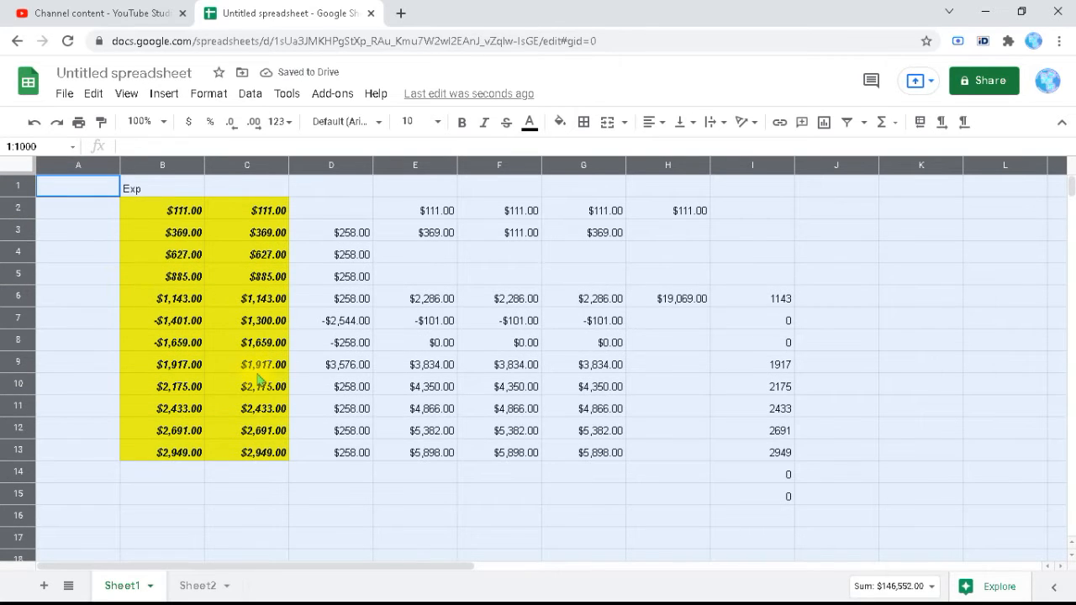
{"action": "left_click", "coordinate": [374, 344]}
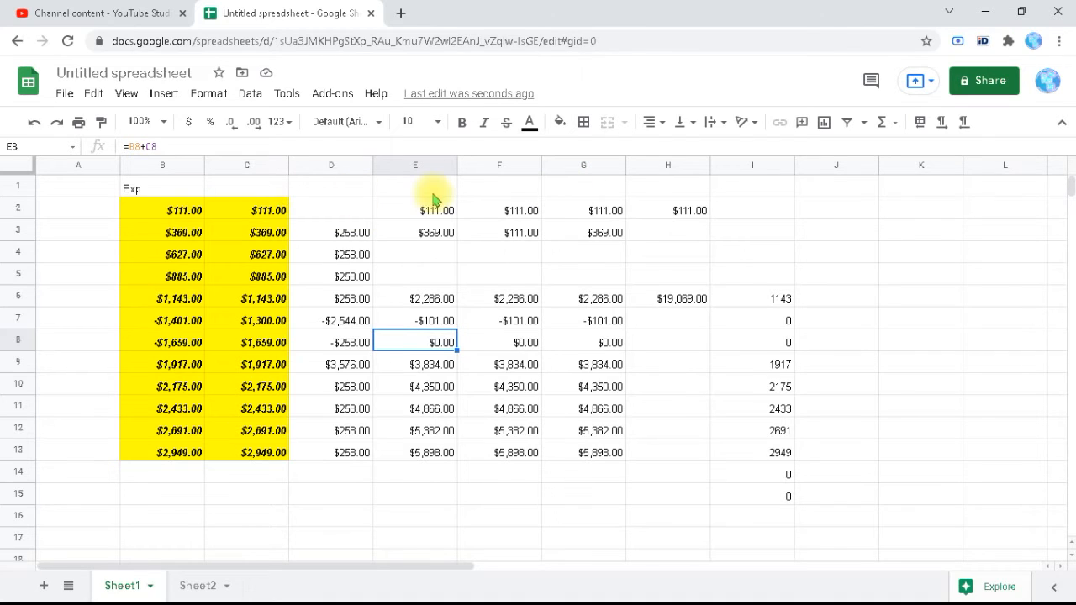
- Merge cells D1:I1 into one cell and enter the heading "Calculations" in it
{"action": "left_click", "coordinate": [330, 190]}
{"action": "key", "text": "shift+Right"}
{"action": "key", "text": "shift+Right"}
{"action": "key", "text": "shift+Right"}
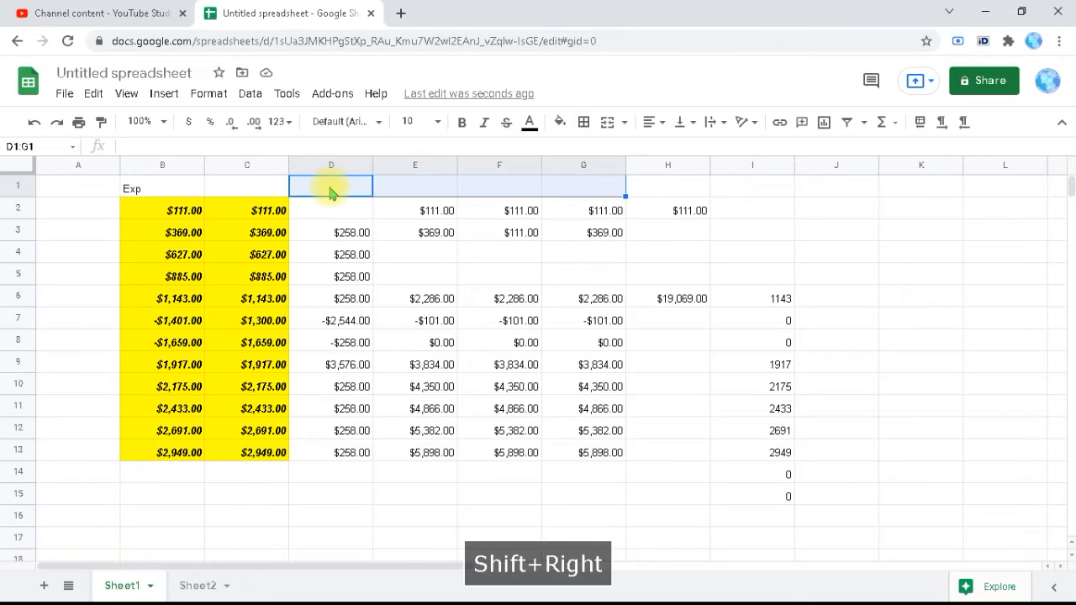
{"action": "key", "text": "shift+Right"}
{"action": "key", "text": "shift+Right"}
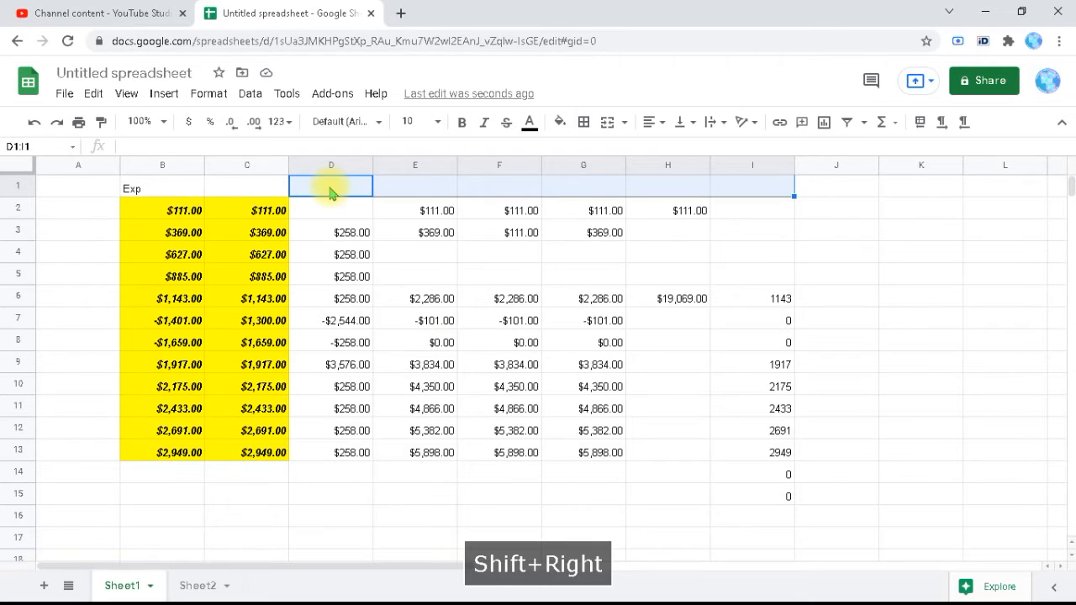
{"action": "left_click", "coordinate": [606, 126]}
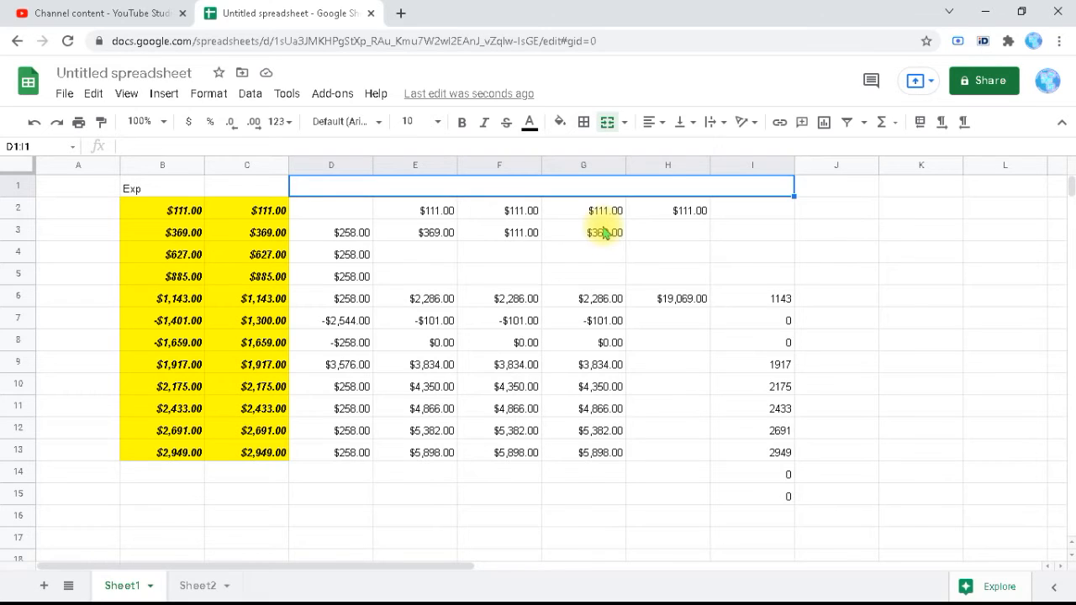
{"action": "type", "text": "Calculations"}
{"action": "key", "text": "Return"}
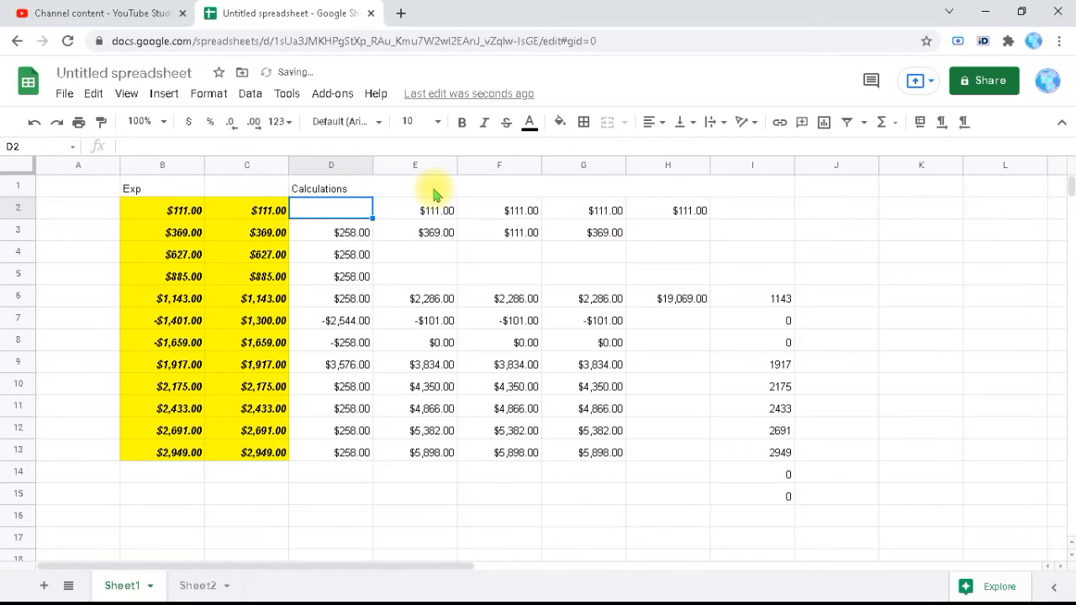
- Center the Calculations heading horizontally across its merged cell
{"action": "left_click", "coordinate": [434, 192]}
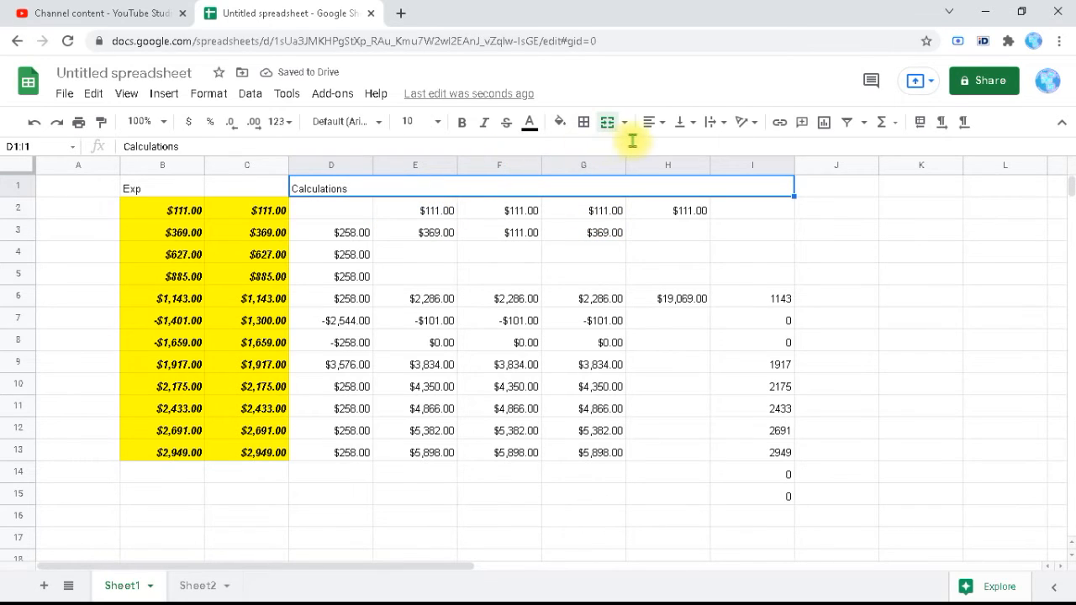
{"action": "left_click", "coordinate": [651, 125]}
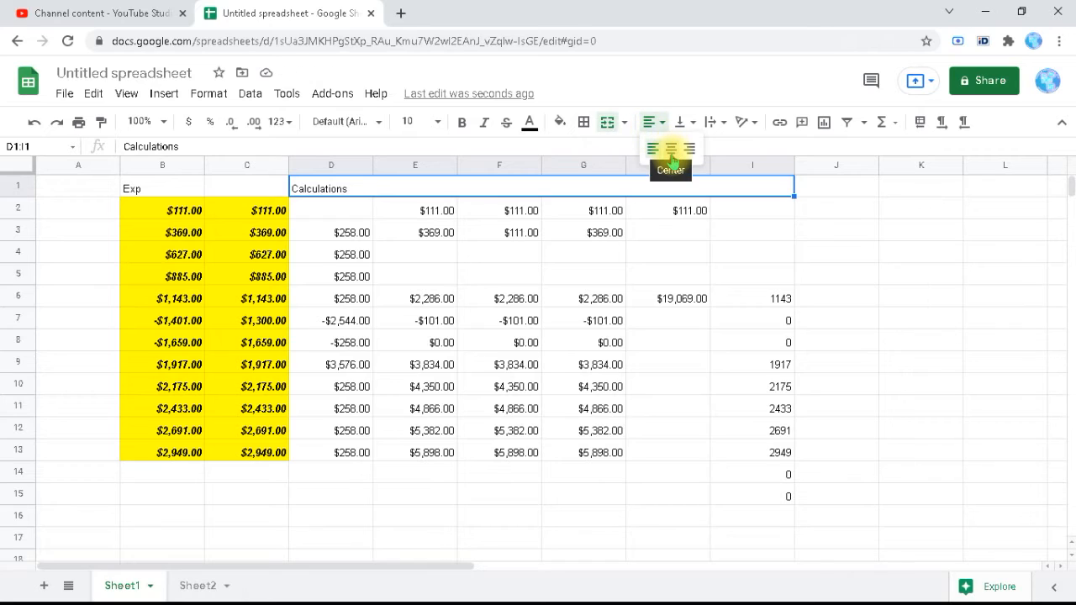
{"action": "left_click", "coordinate": [671, 155]}
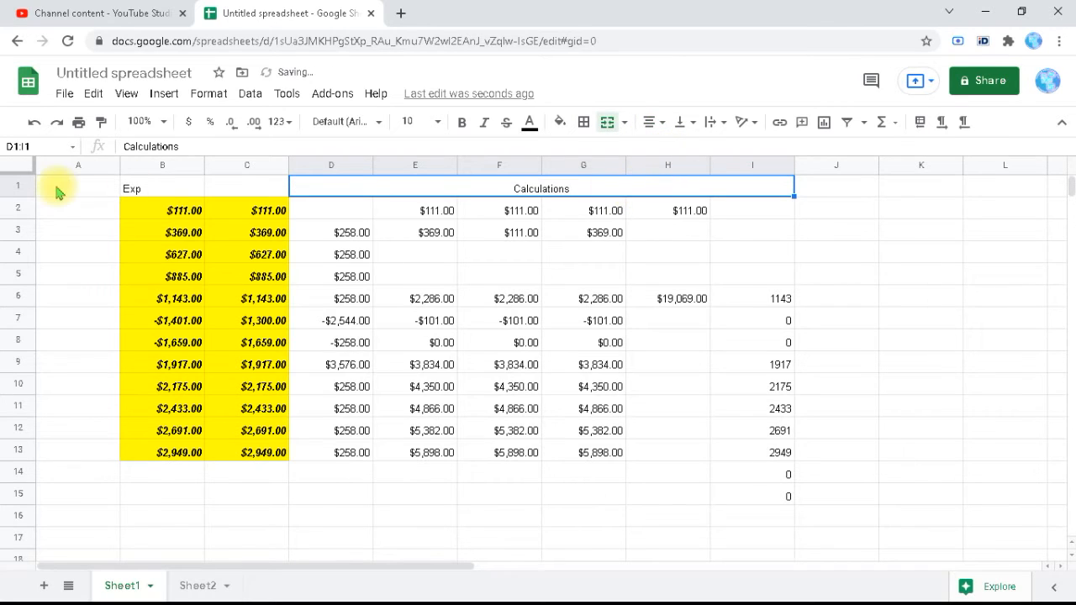
- Make row 1 about twice as tall and align the Calculations heading vertically to the middle
{"action": "left_click_drag", "start_coordinate": [18, 196], "coordinate": [19, 210]}
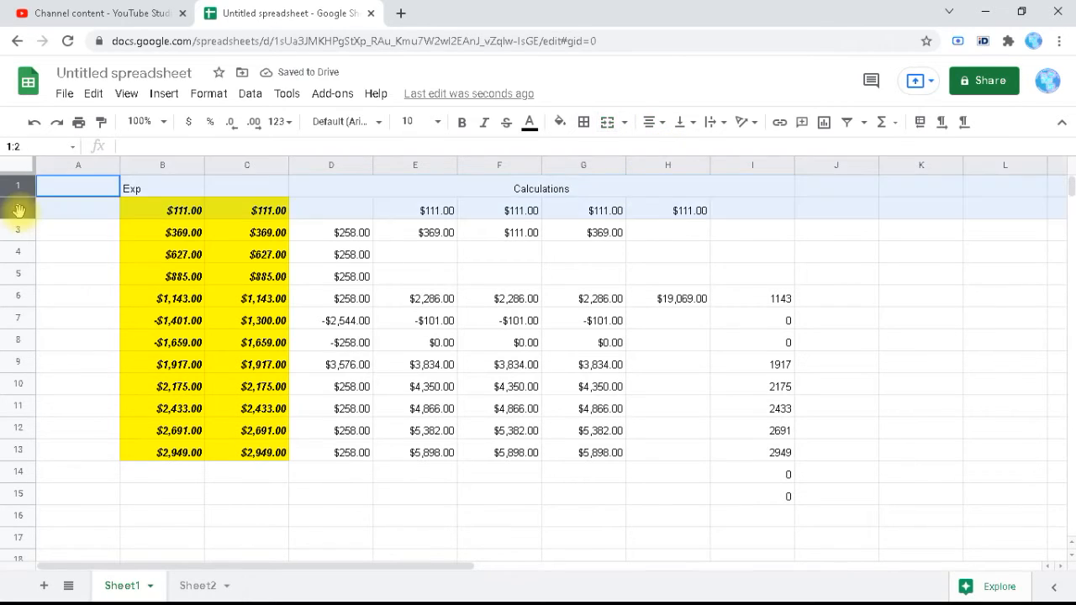
{"action": "left_click", "coordinate": [17, 193]}
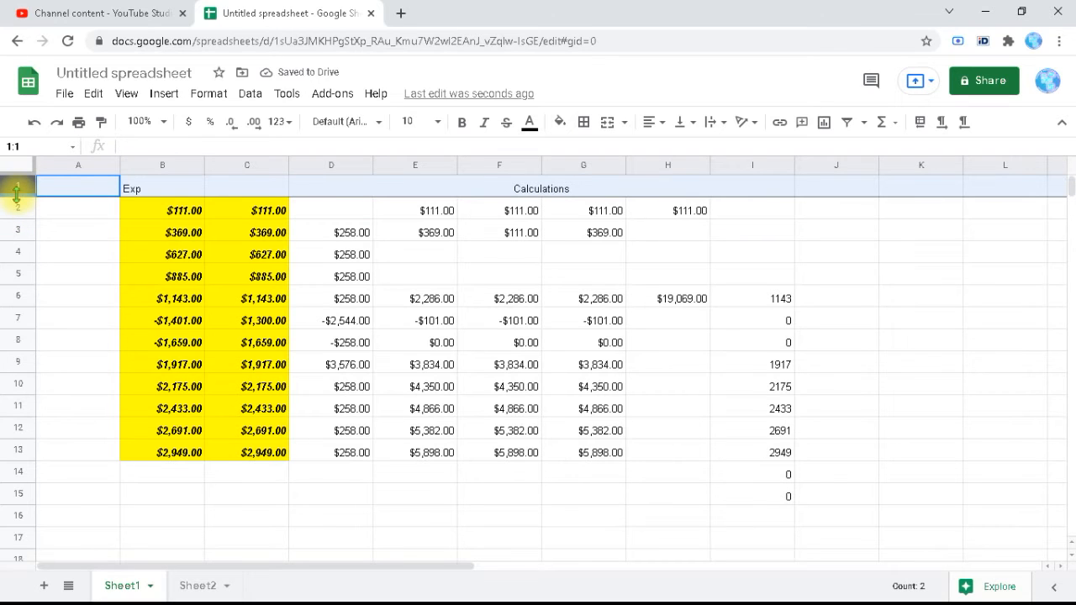
{"action": "left_click_drag", "start_coordinate": [17, 196], "coordinate": [17, 221]}
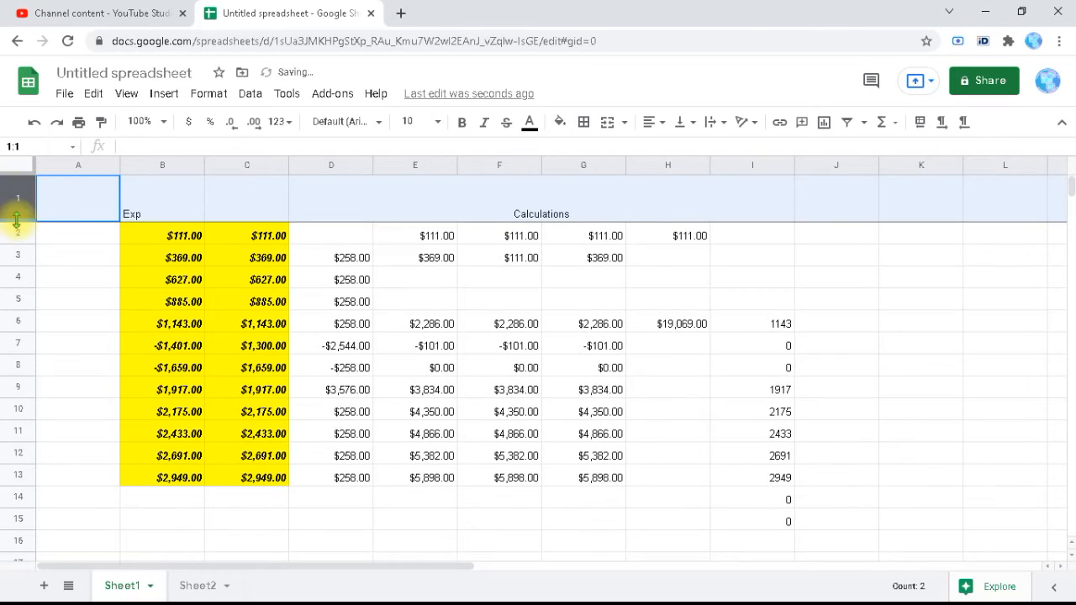
{"action": "left_click", "coordinate": [448, 211]}
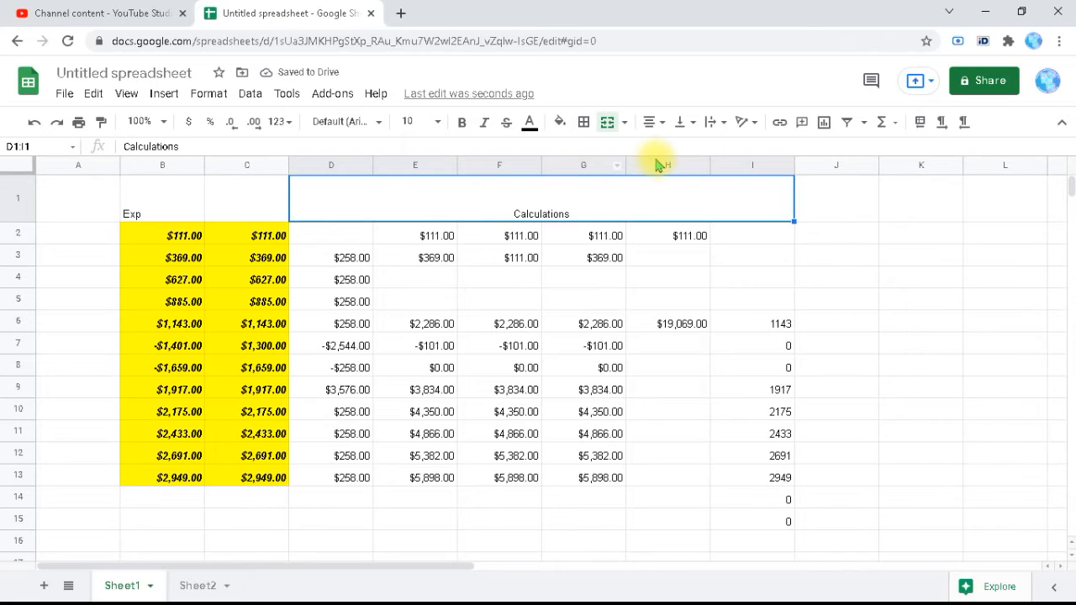
{"action": "left_click", "coordinate": [685, 124]}
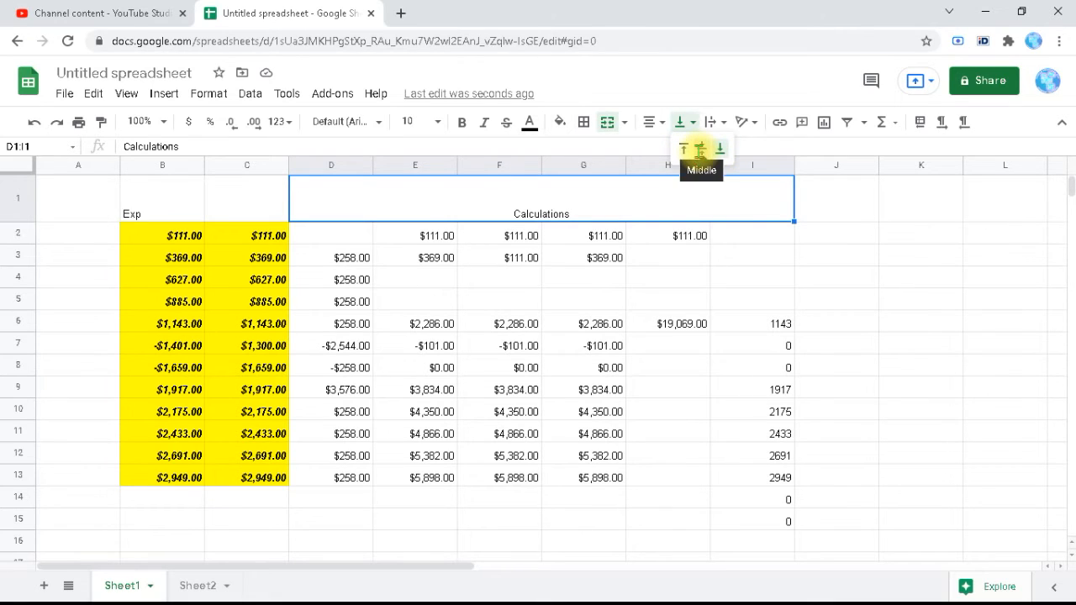
{"action": "left_click", "coordinate": [701, 156]}
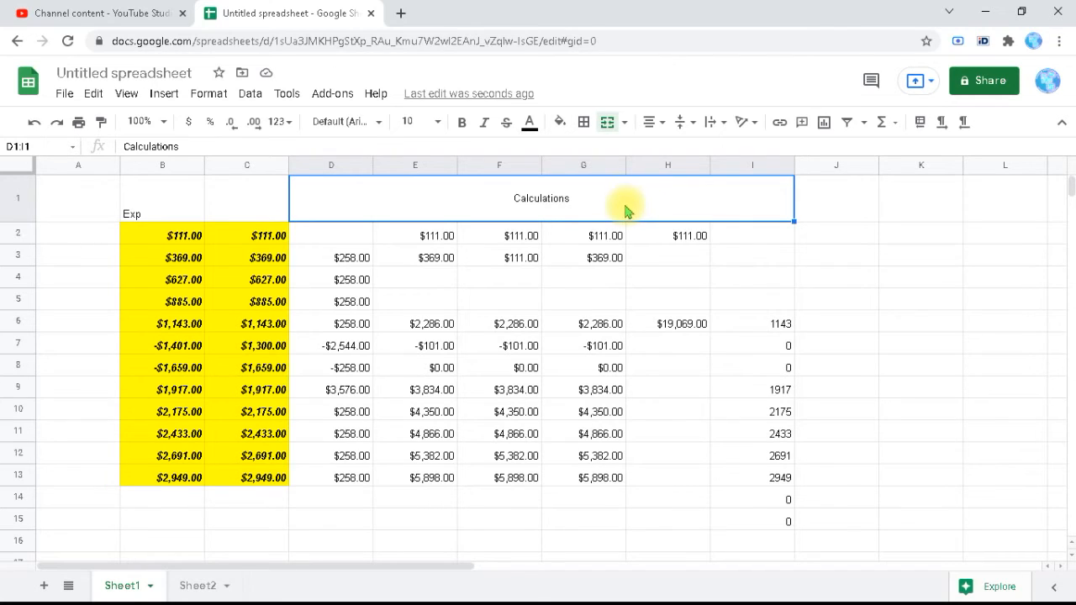
- Apply all borders to the merged Calculations heading and to the range D2:I14 below it
{"action": "left_click", "coordinate": [583, 122]}
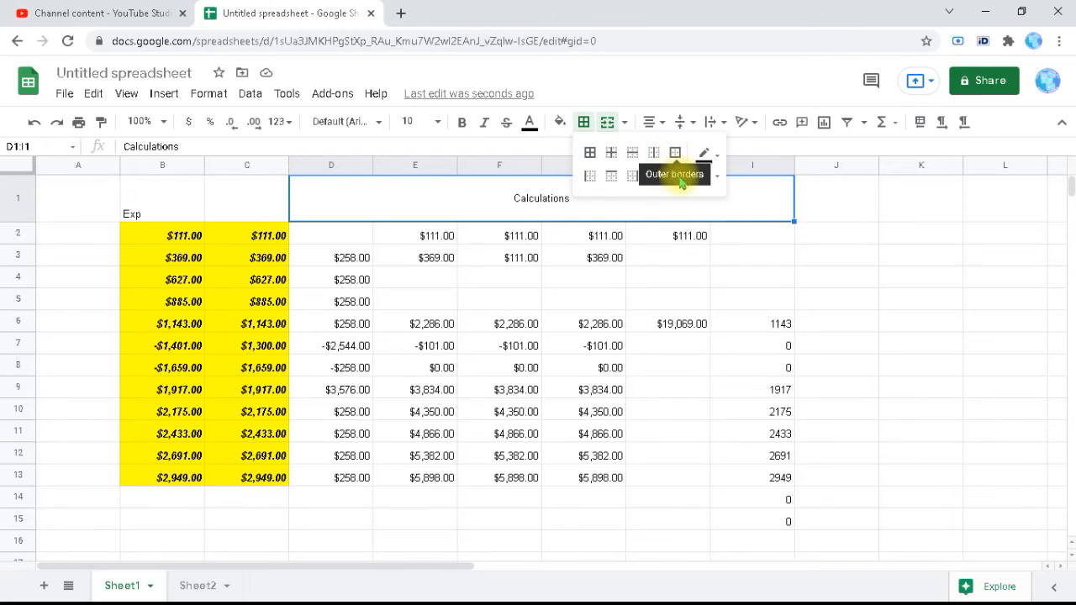
{"action": "left_click", "coordinate": [592, 152]}
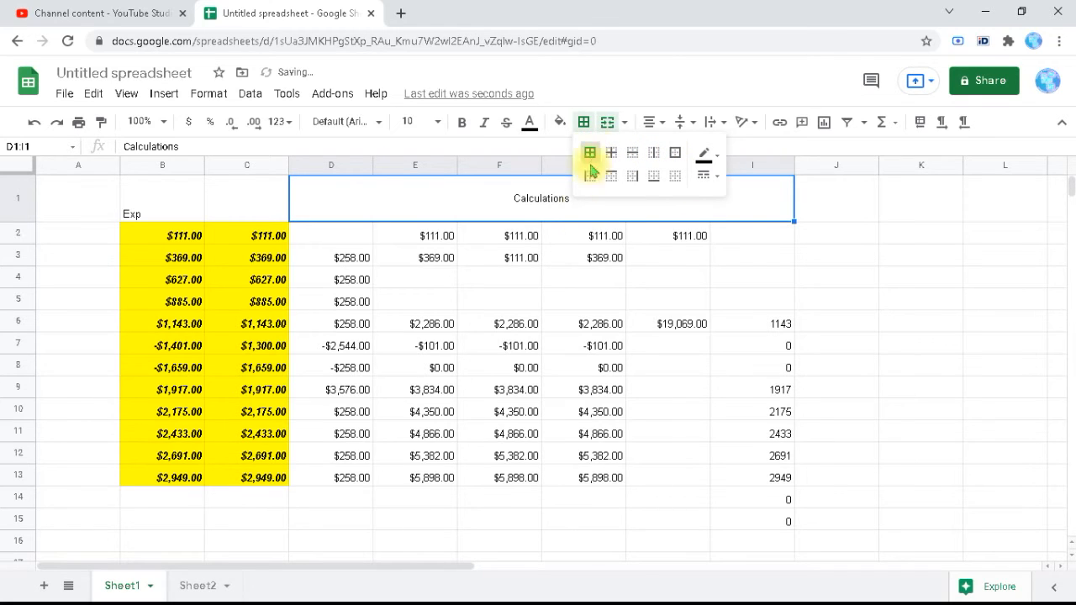
{"action": "left_click", "coordinate": [550, 284]}
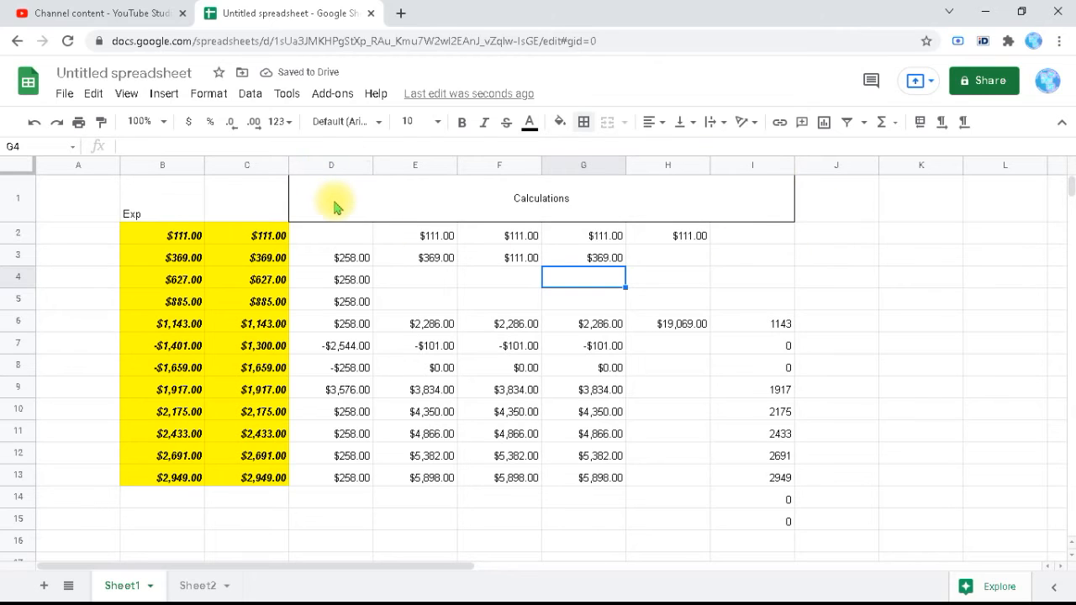
{"action": "left_click_drag", "start_coordinate": [331, 233], "coordinate": [765, 493]}
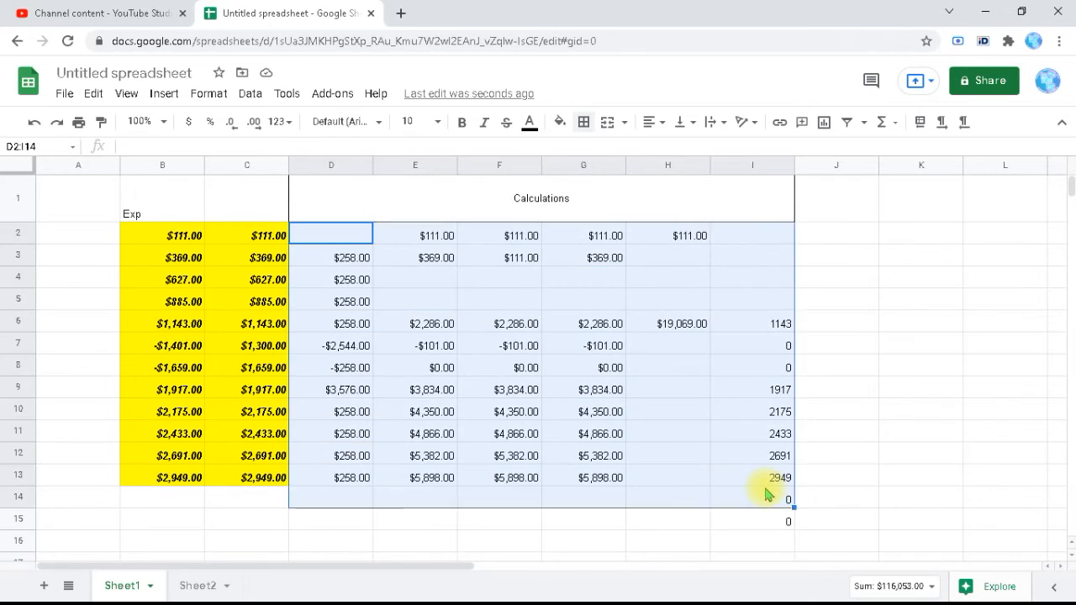
{"action": "left_click", "coordinate": [583, 122]}
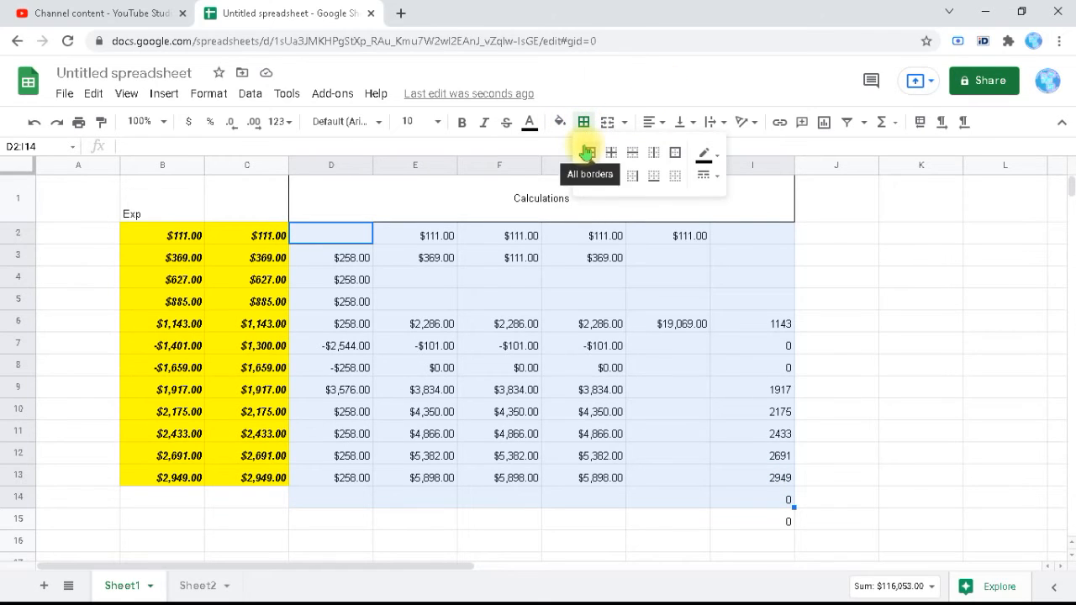
{"action": "left_click", "coordinate": [587, 153]}
{"action": "left_click", "coordinate": [582, 304]}
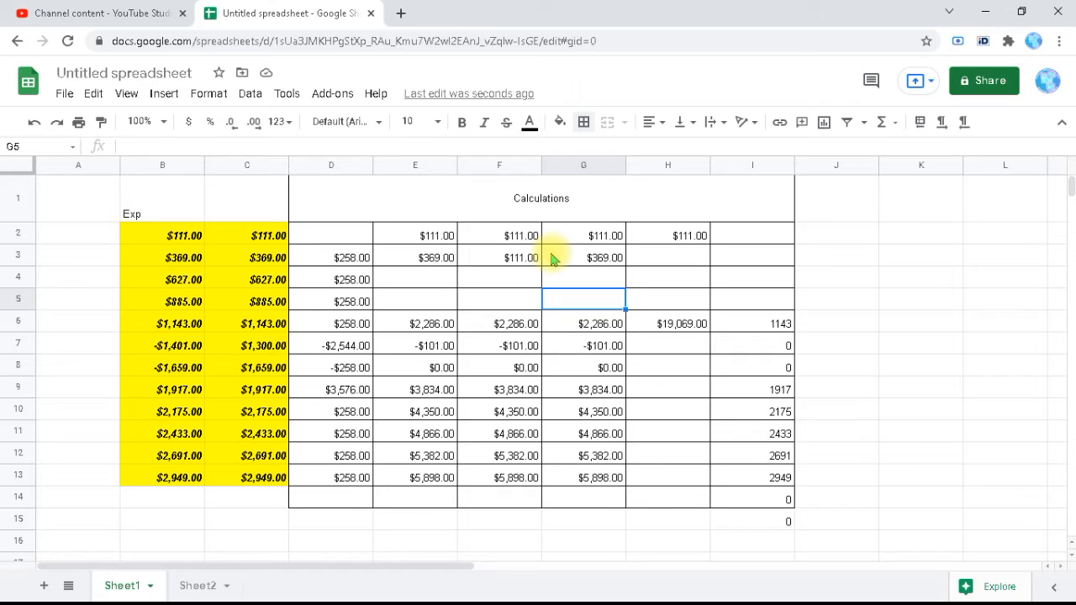
- Tilt the text of the merged Calculations heading upward by 45°
{"action": "left_click", "coordinate": [601, 205]}
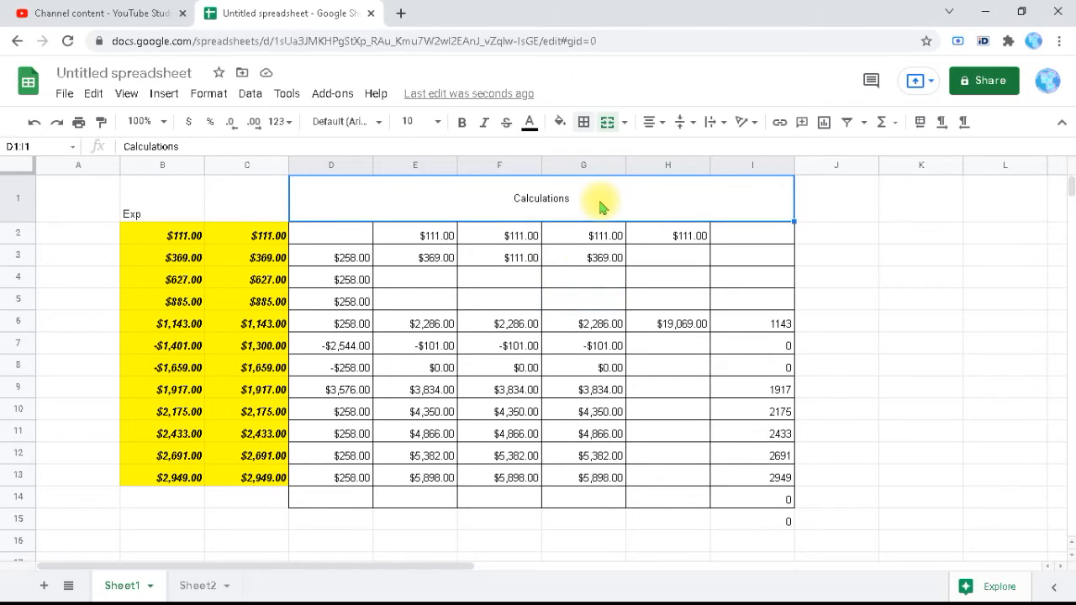
{"action": "left_click", "coordinate": [753, 123]}
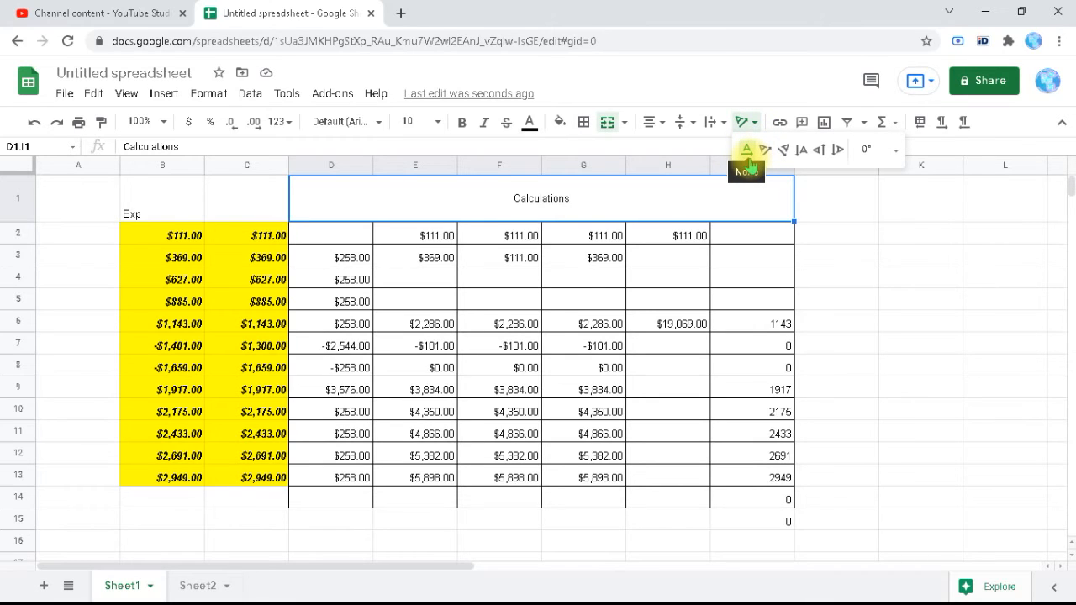
{"action": "left_click", "coordinate": [765, 150]}
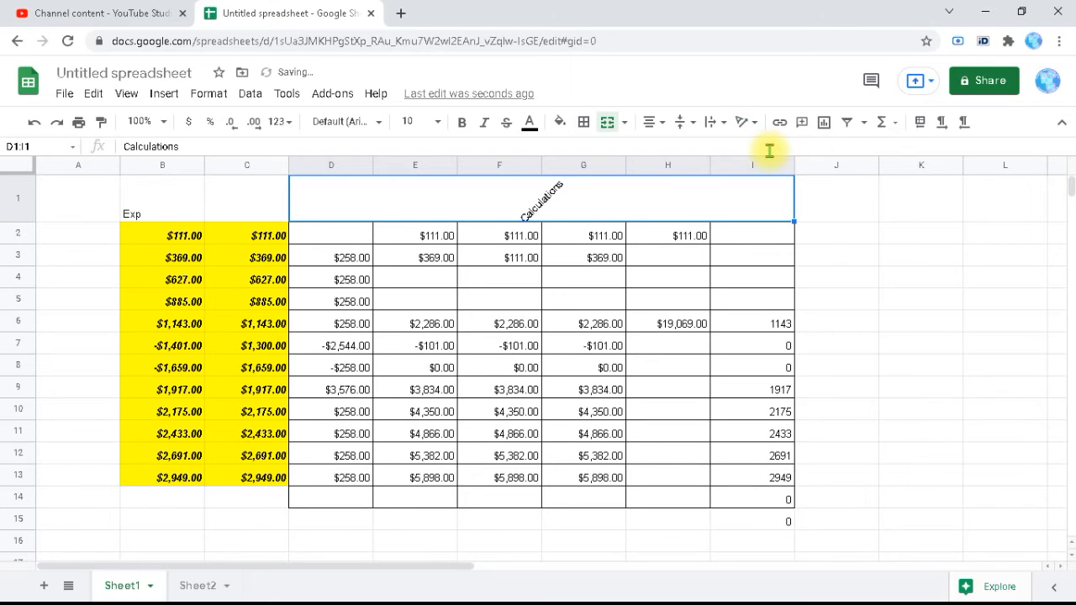
- Set the text rotation of the Calculations heading to a custom angle of -15°
{"action": "left_click", "coordinate": [745, 122]}
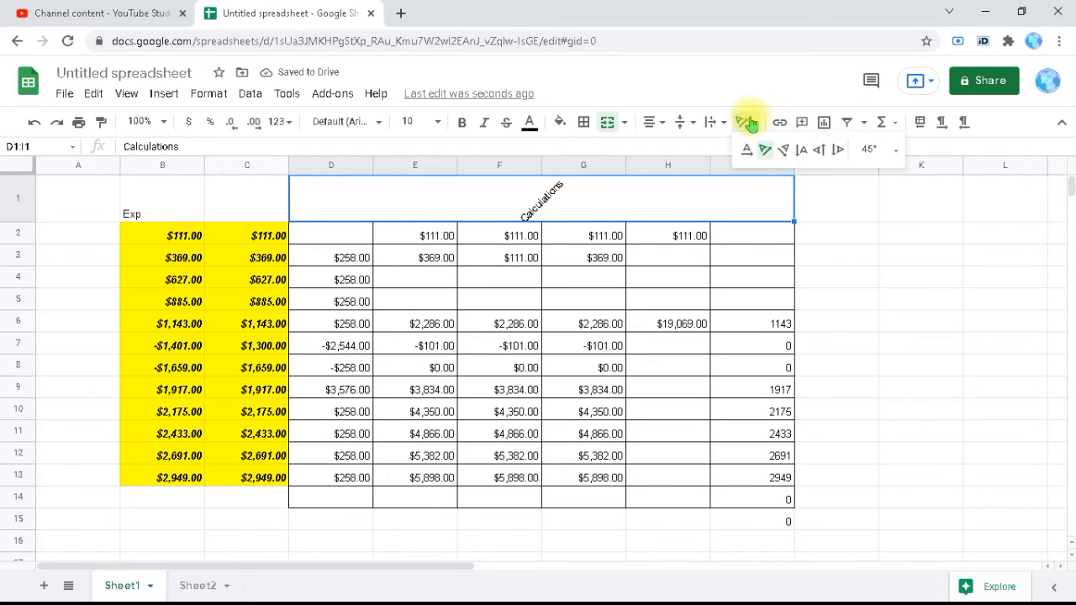
{"action": "left_click", "coordinate": [898, 157]}
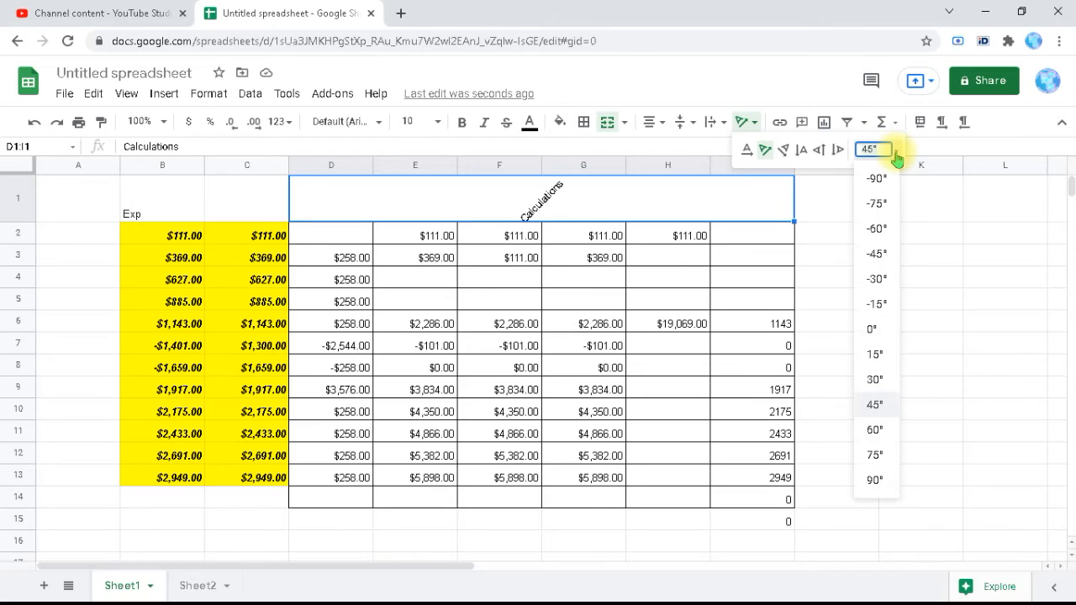
{"action": "left_click", "coordinate": [878, 306]}
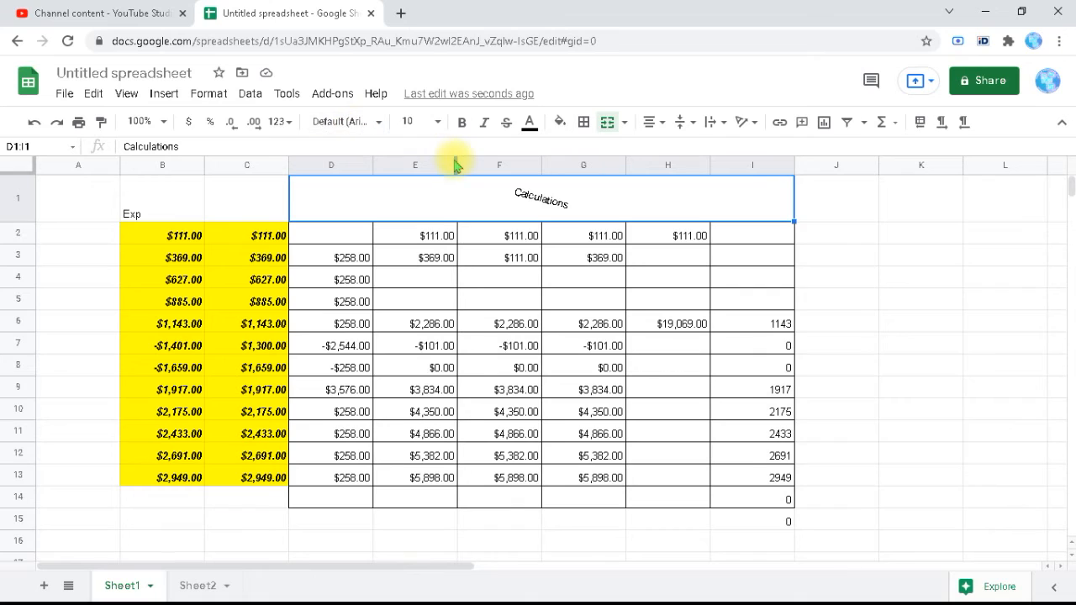
- Fill the merged Calculations heading cell with a pale yellow background colour
{"action": "left_click", "coordinate": [561, 125]}
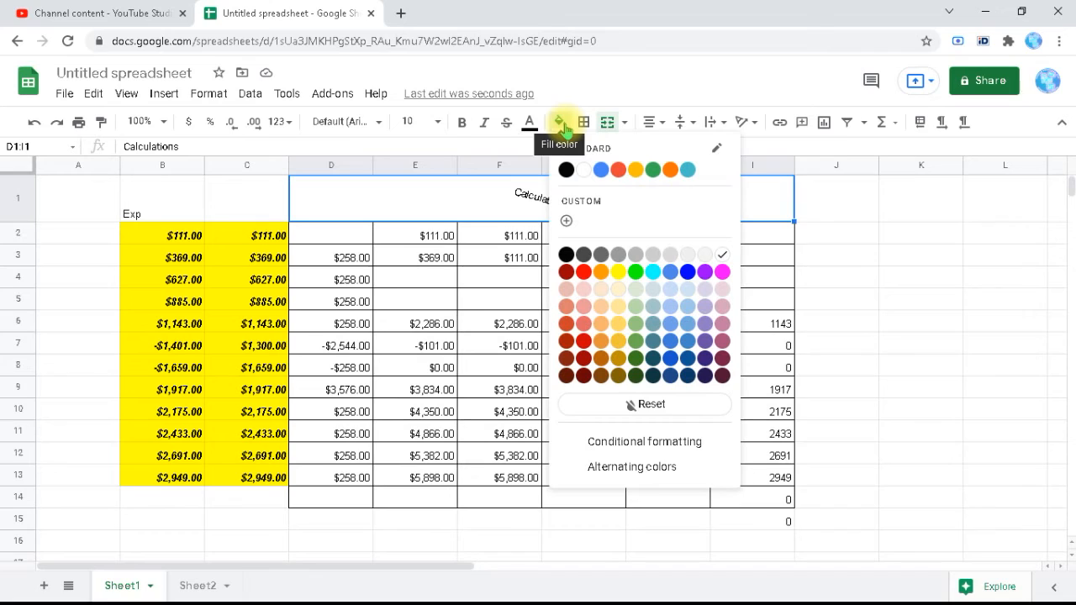
{"action": "left_click", "coordinate": [618, 290]}
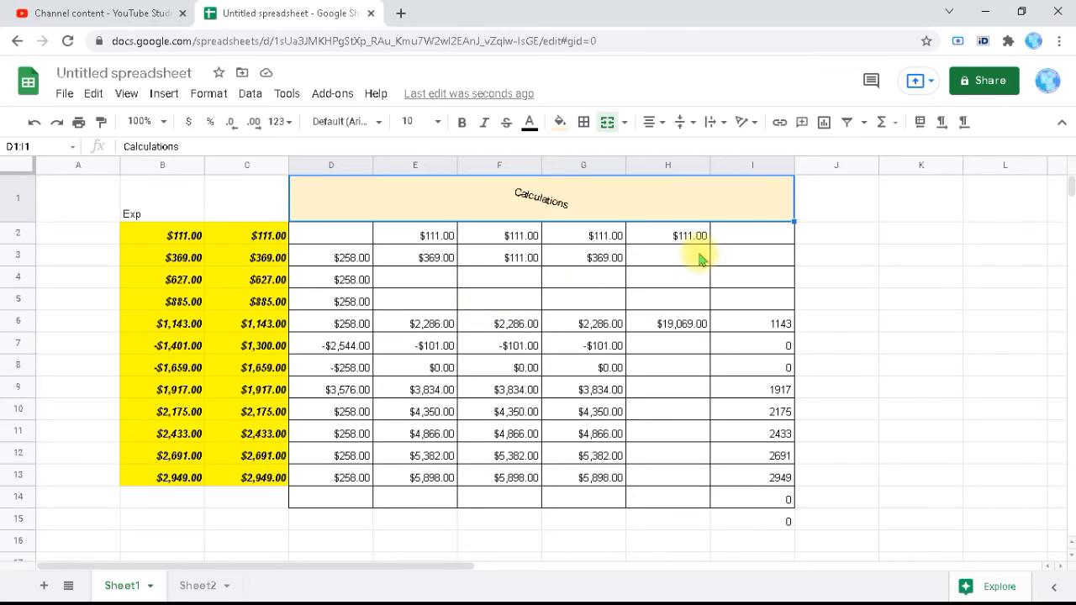
{"action": "left_click", "coordinate": [824, 257]}
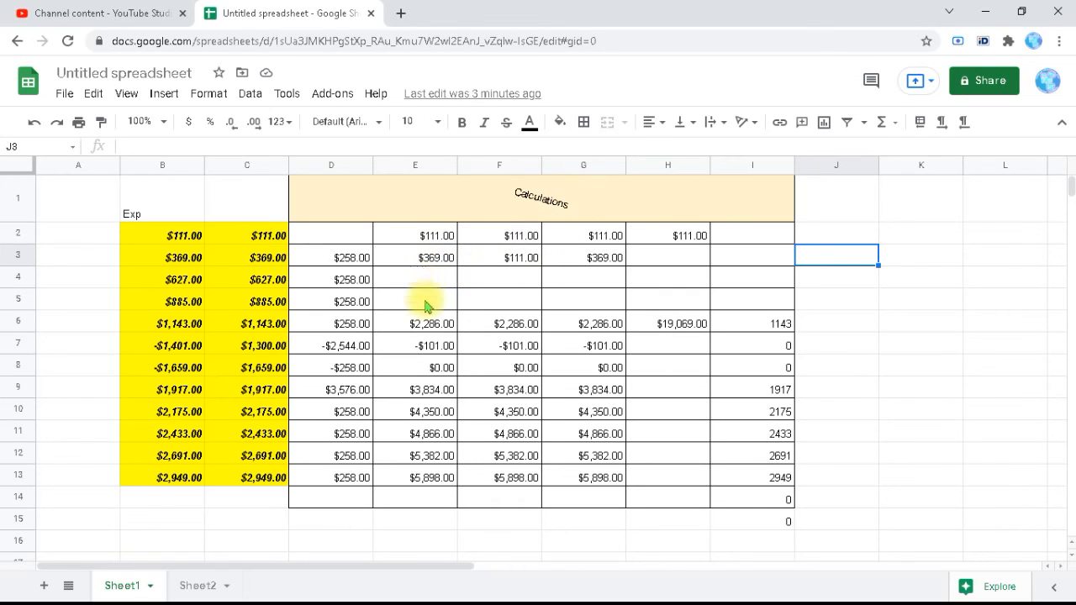
- Apply all borders in blue to the empty range E4:G5
{"action": "left_click_drag", "start_coordinate": [414, 288], "coordinate": [593, 304]}
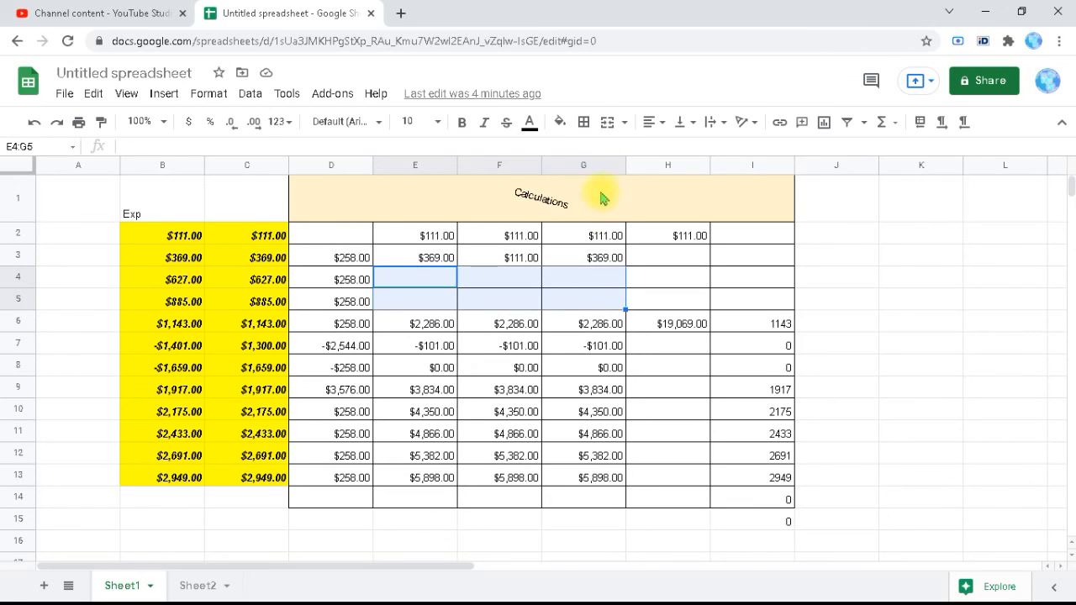
{"action": "left_click", "coordinate": [581, 124]}
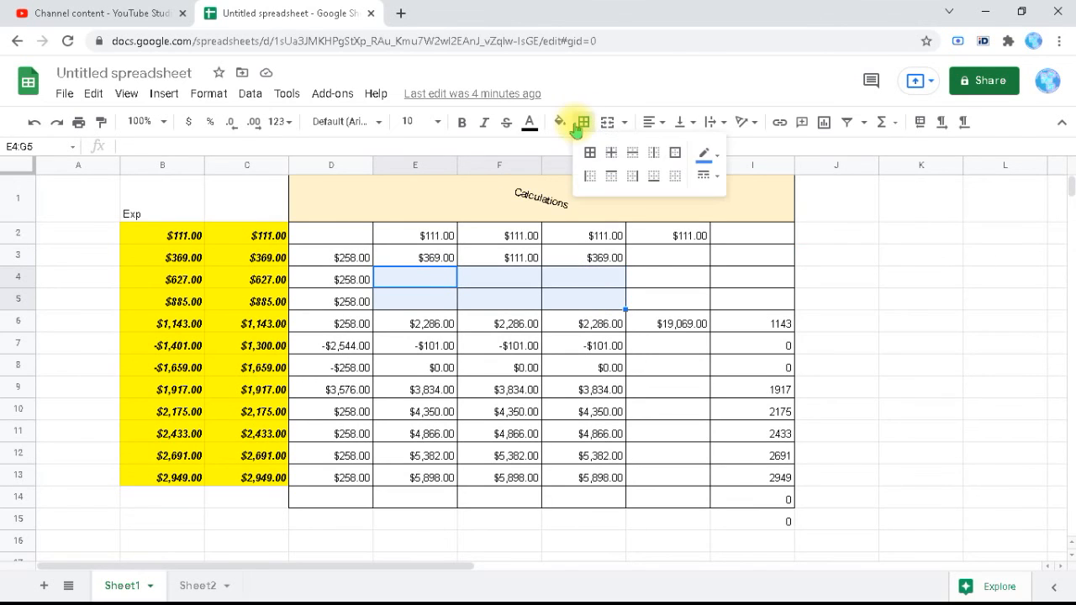
{"action": "left_click", "coordinate": [714, 157]}
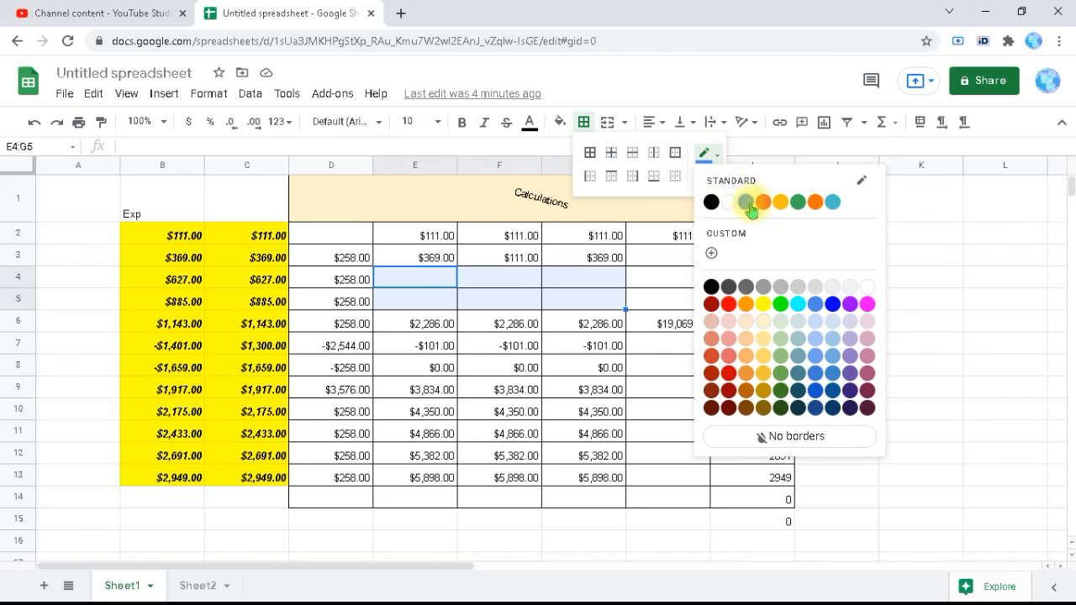
{"action": "left_click", "coordinate": [751, 207]}
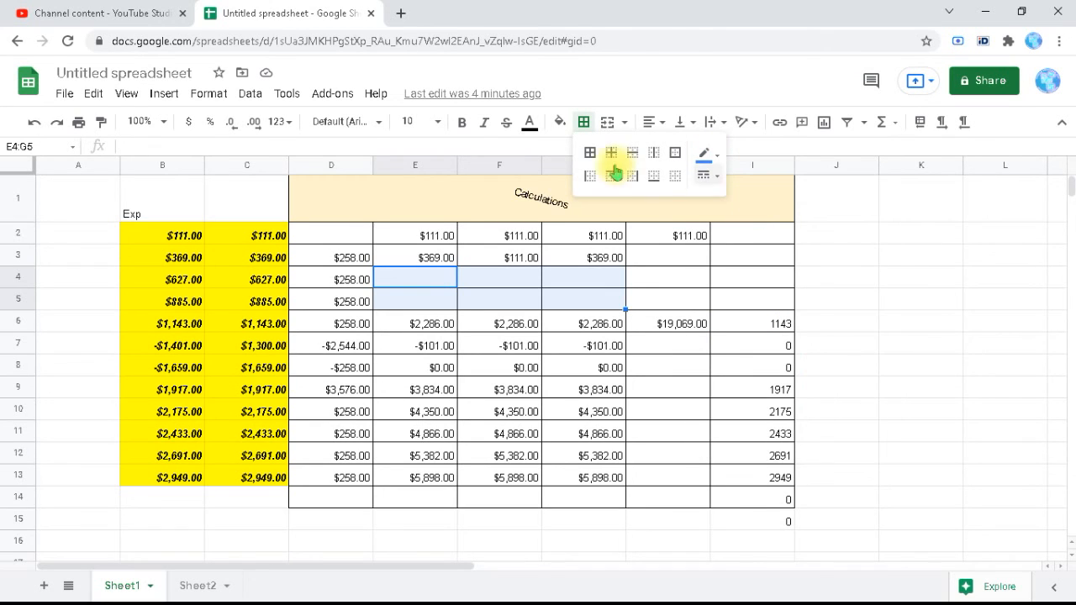
{"action": "left_click", "coordinate": [590, 154]}
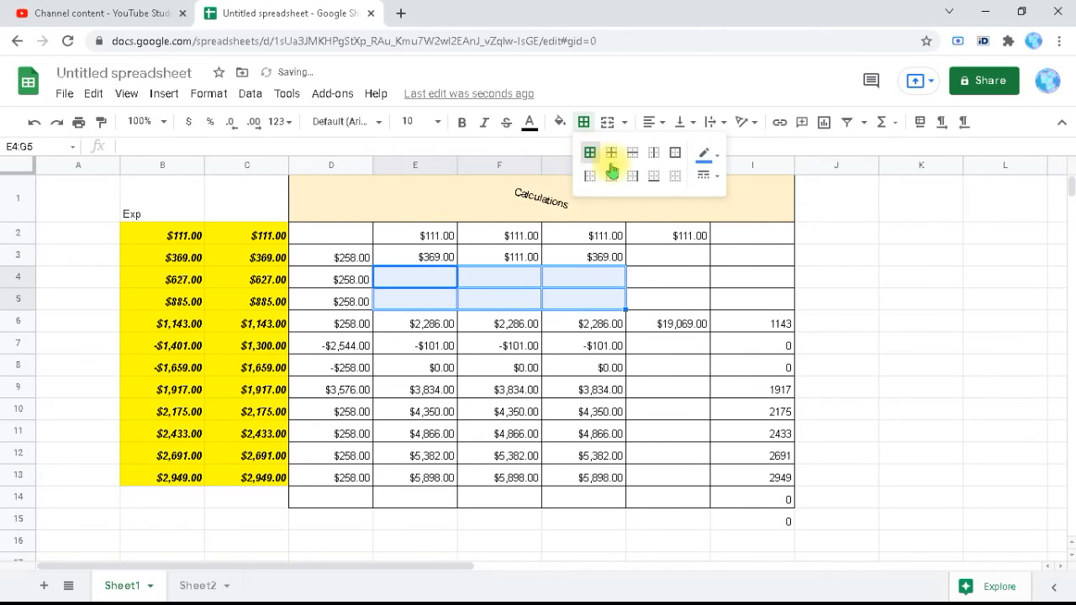
{"action": "left_click", "coordinate": [720, 182]}
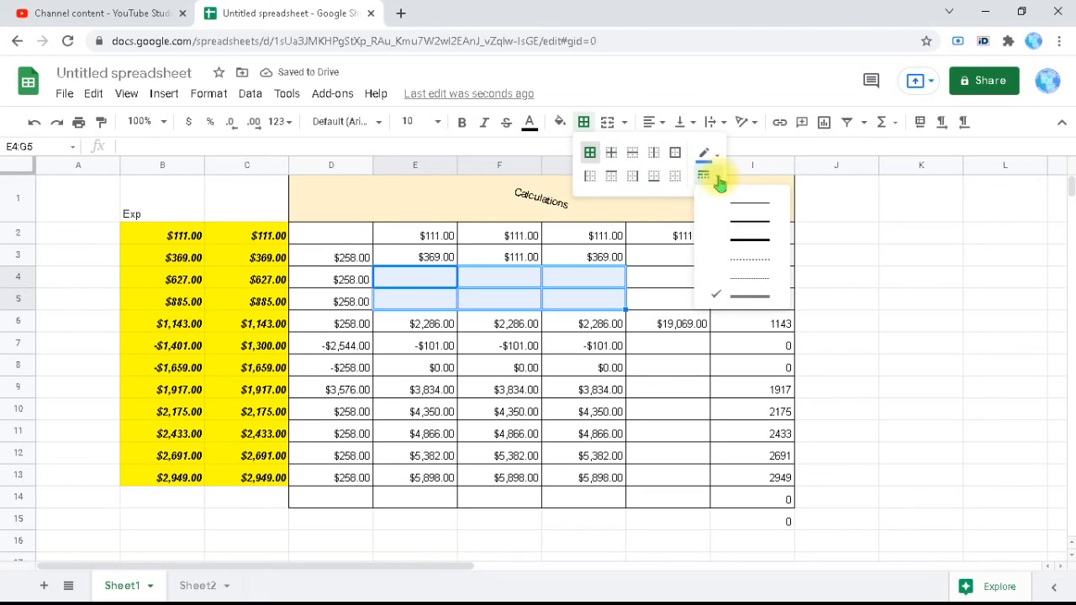
{"action": "left_click", "coordinate": [546, 286]}
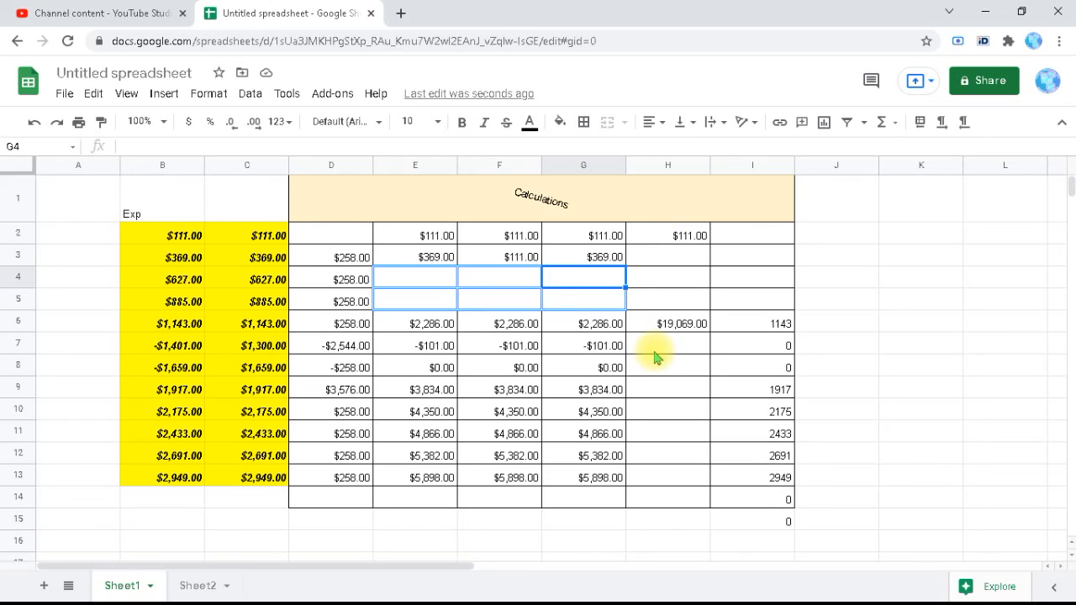
{"action": "left_click", "coordinate": [435, 207]}
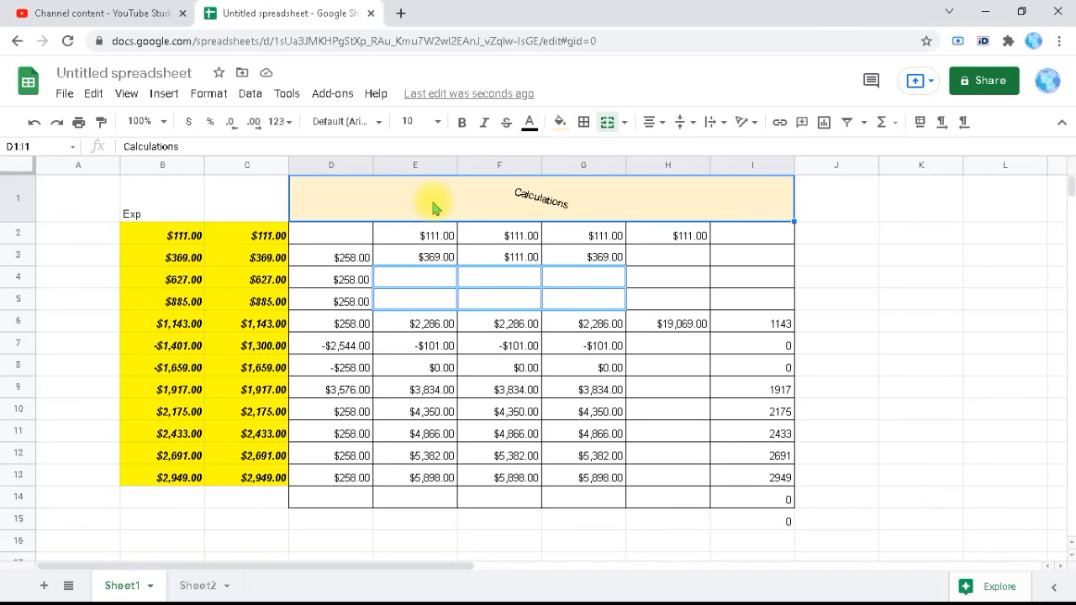